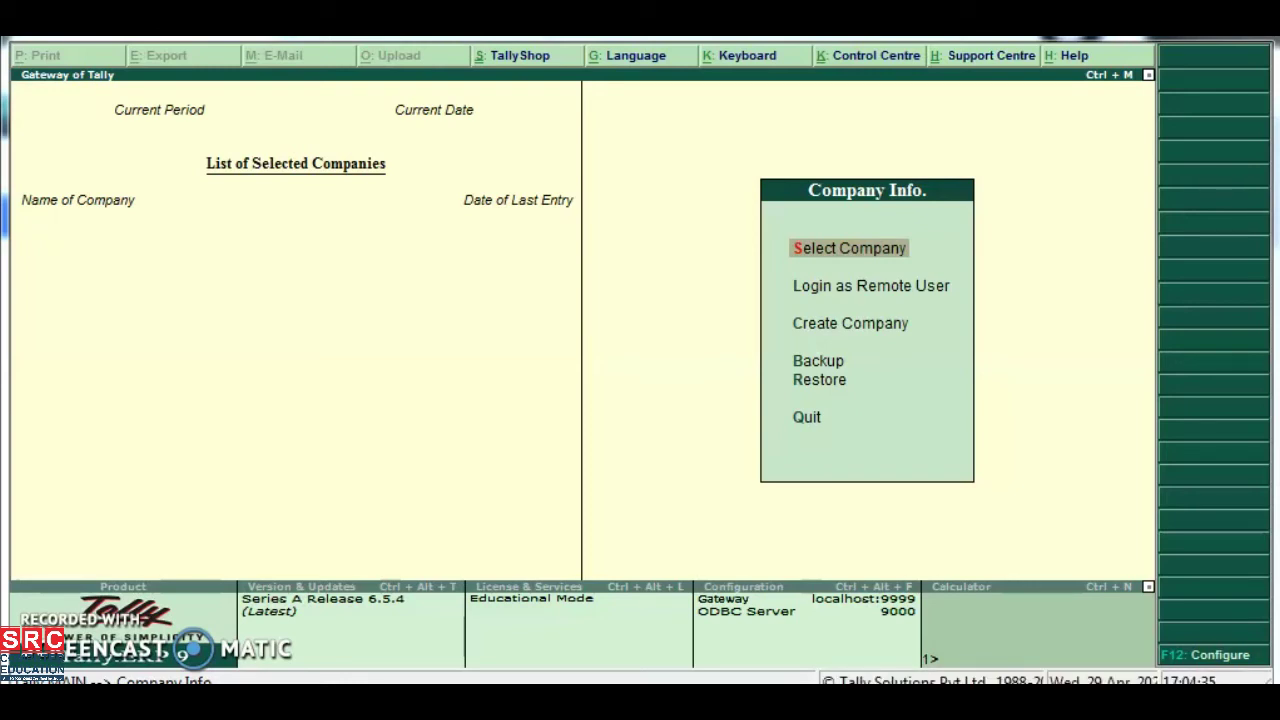
# Choose Create Company from the Company Info menu to start a new company
pyautogui.press('Down')
pyautogui.press('Down')
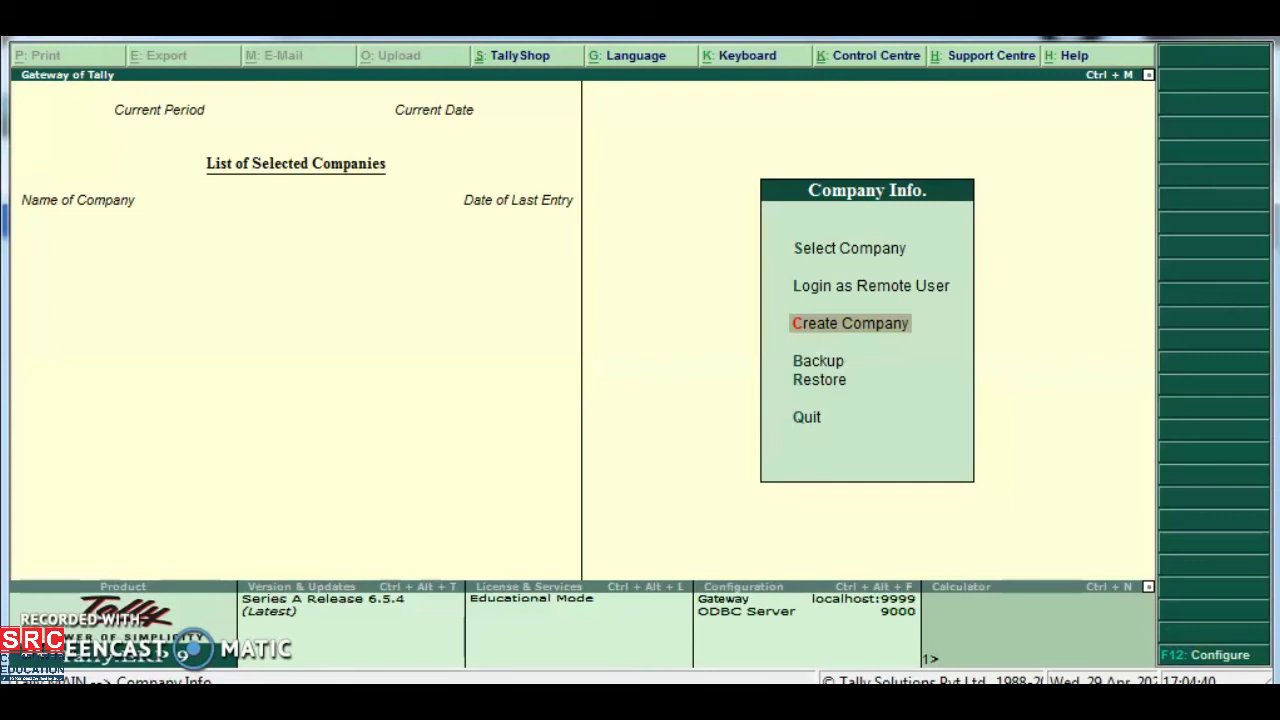
pyautogui.press('Return')
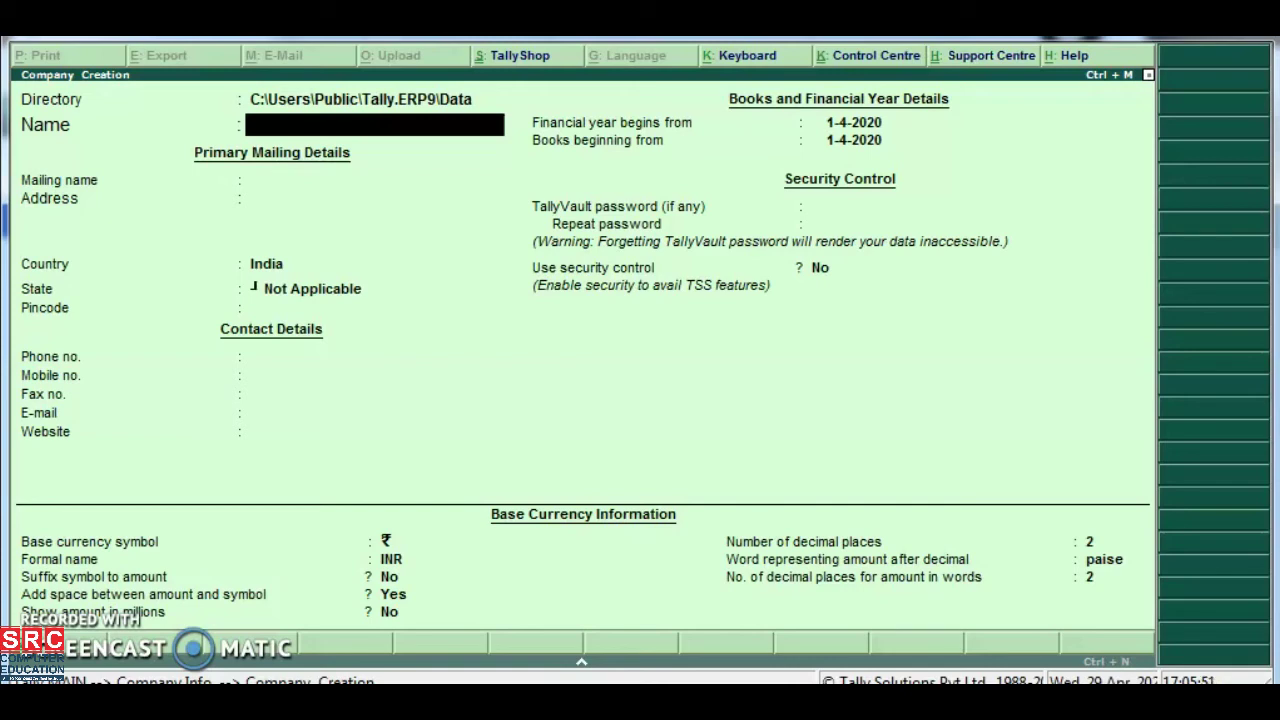
# Enter SRC EDUCATION in capitals as the company name
pyautogui.write('S')
pyautogui.press('capslock')
pyautogui.write('RC EDUCATION')
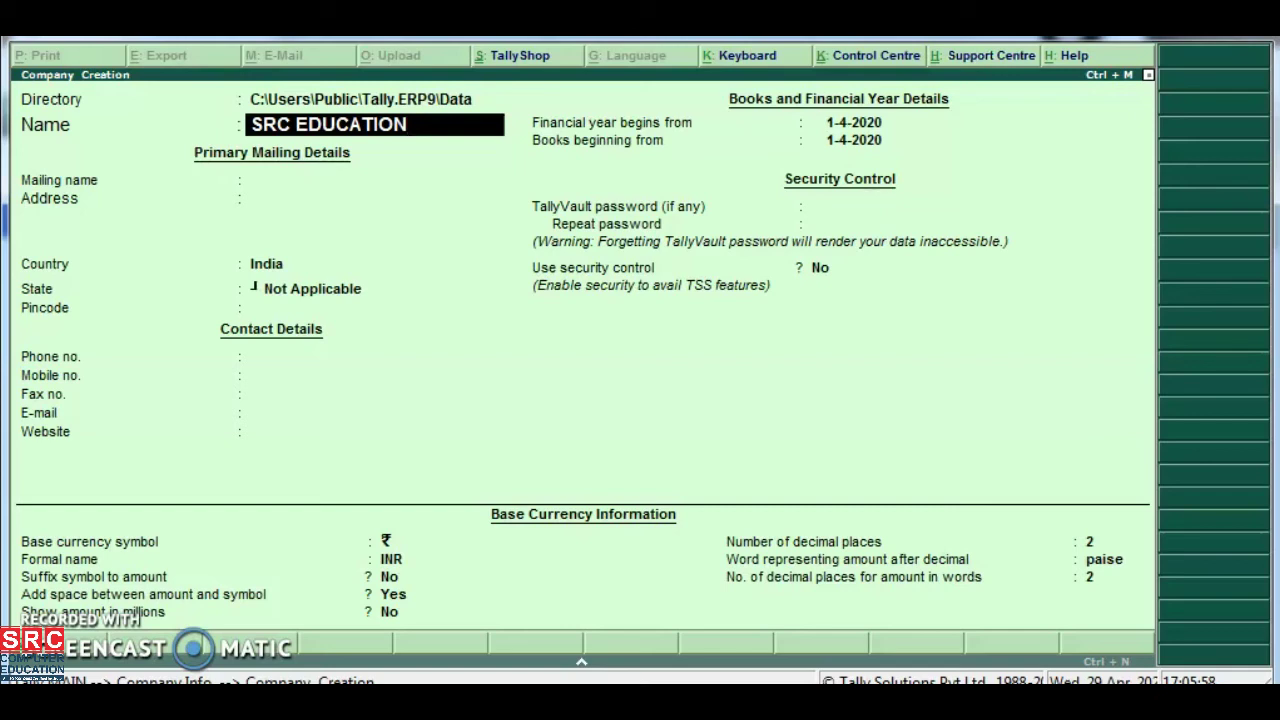
pyautogui.press('Return')
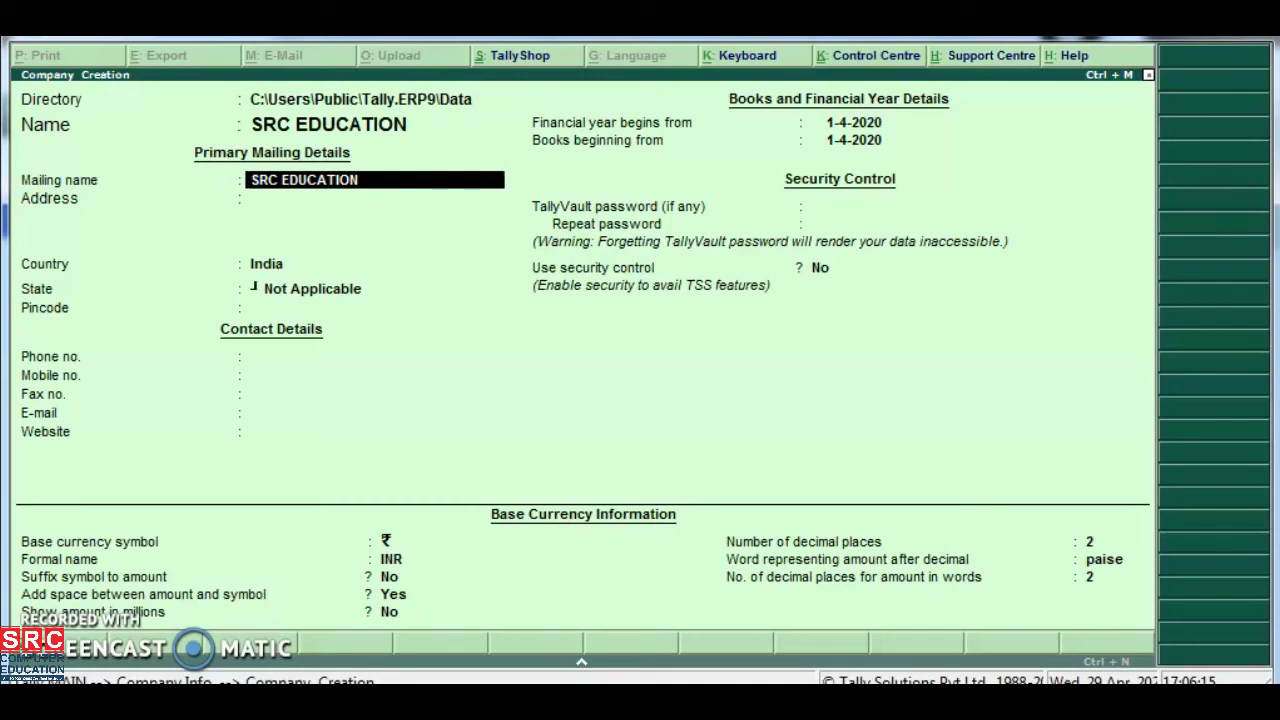
# Keep SRC EDUCATION as mailing name and enter the company's two-line street address
pyautogui.press('Return')
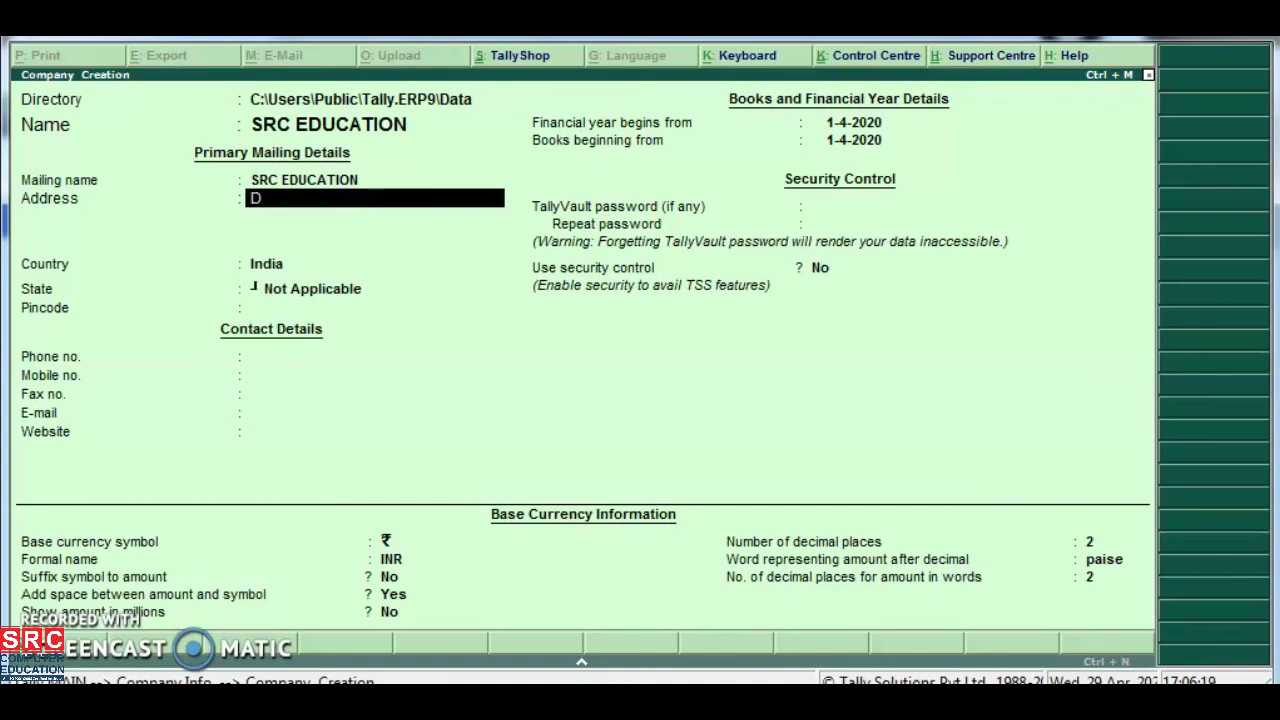
pyautogui.press('Return')
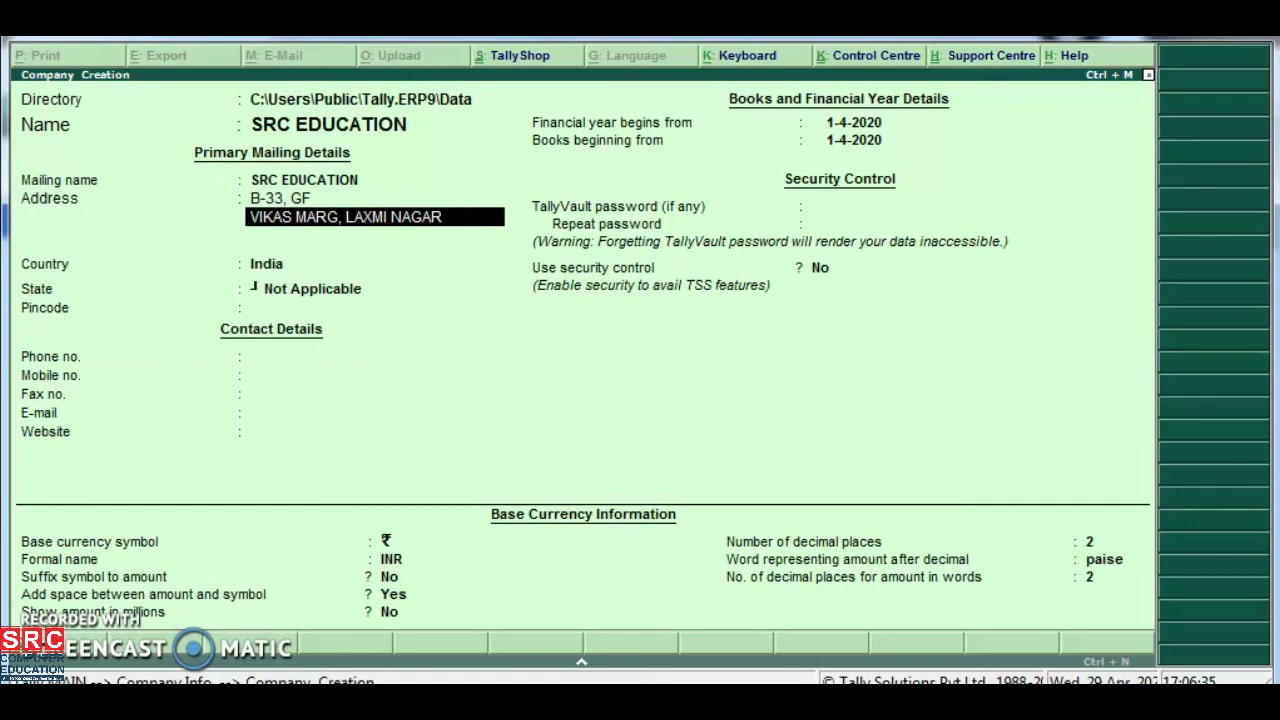
pyautogui.press('Return')
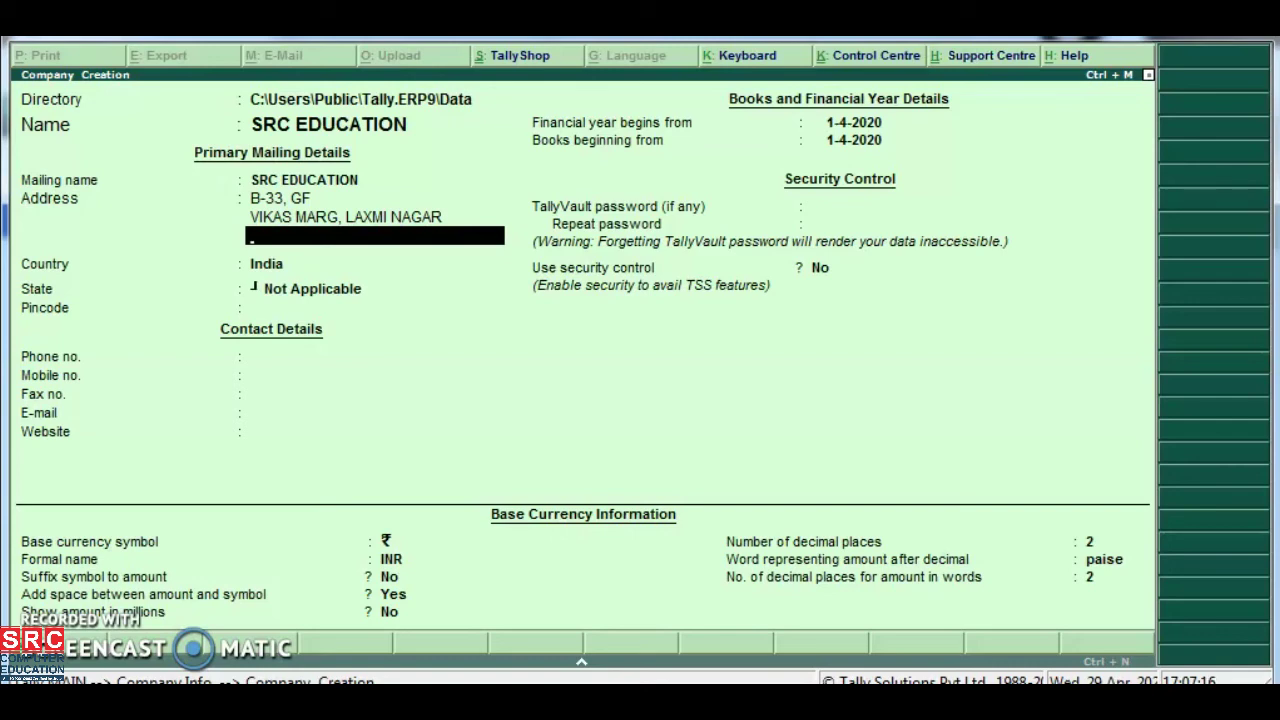
pyautogui.press('Return')
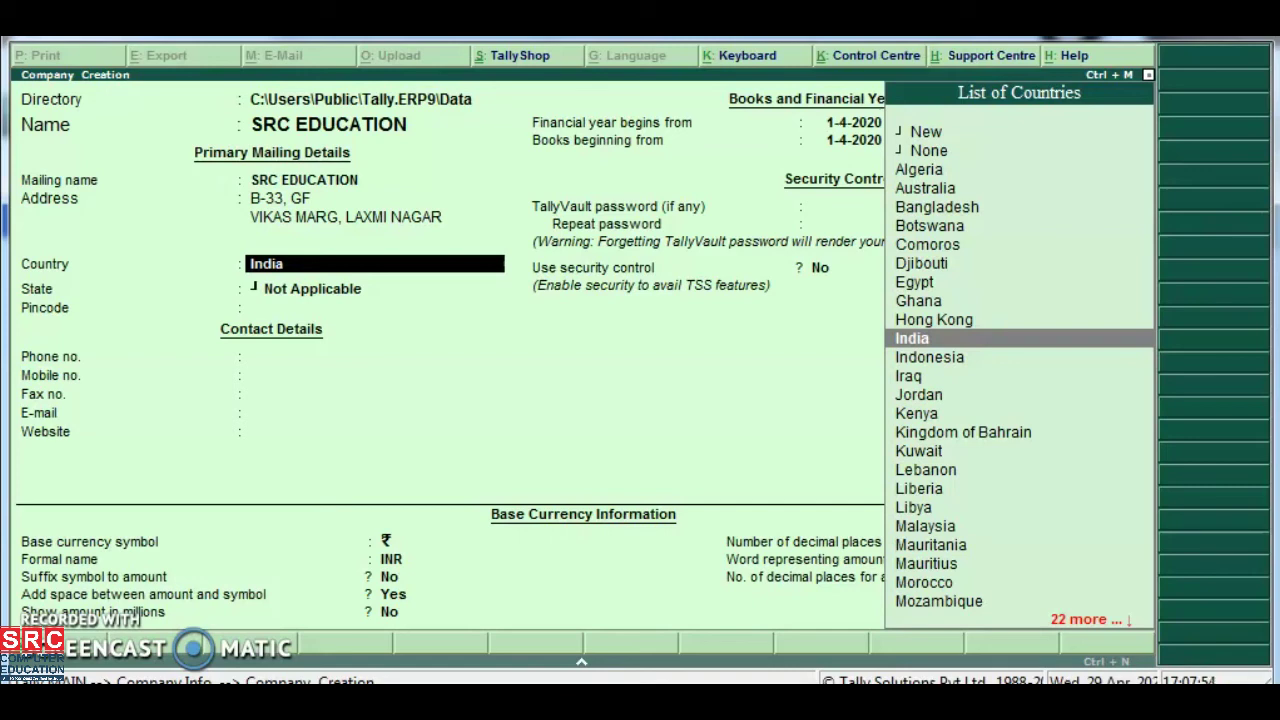
# Keep India as the country and pick Delhi as the state
pyautogui.press('Return')
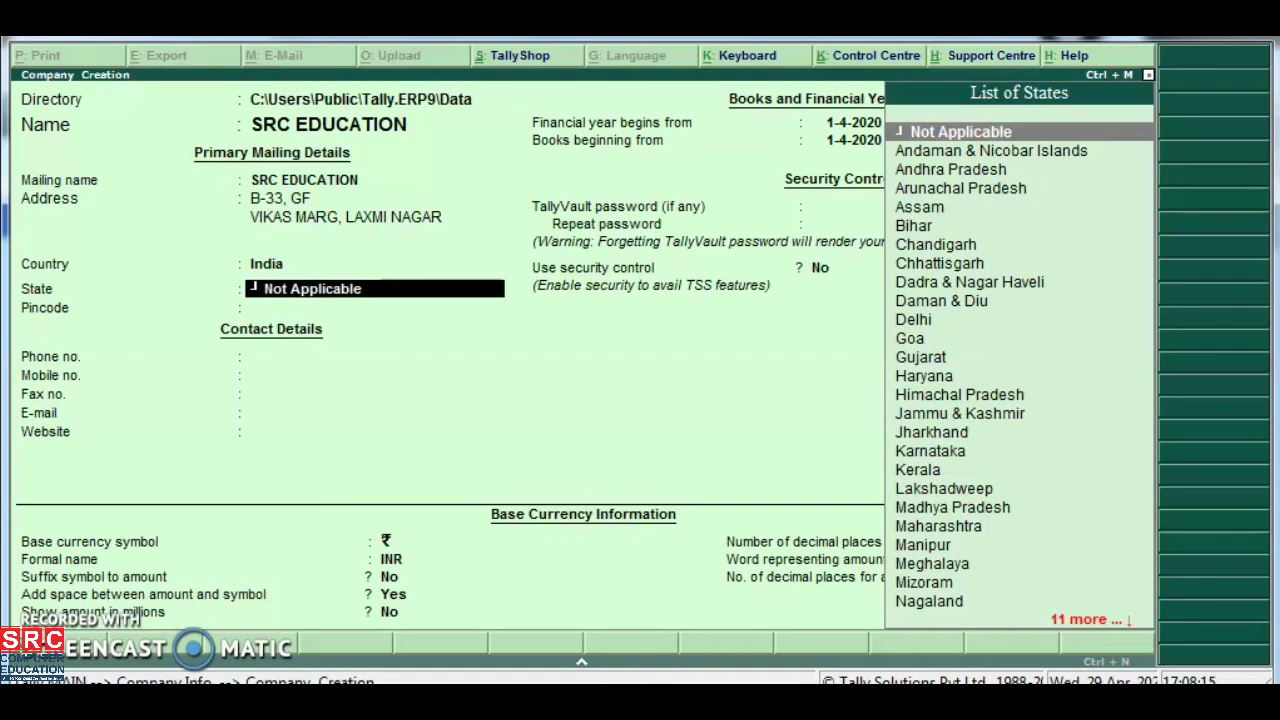
pyautogui.write('DEL')
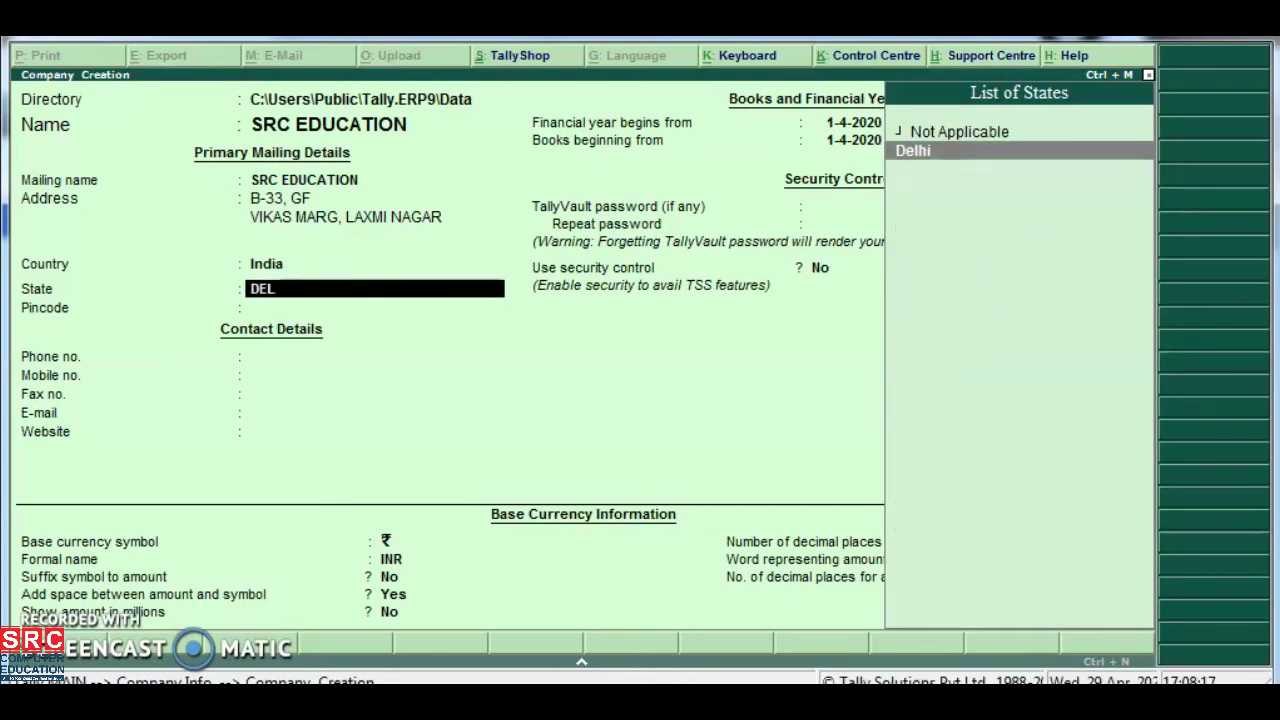
pyautogui.press('Return')
# Fill in the company's pincode, phone number and mobile number
pyautogui.write('110092')
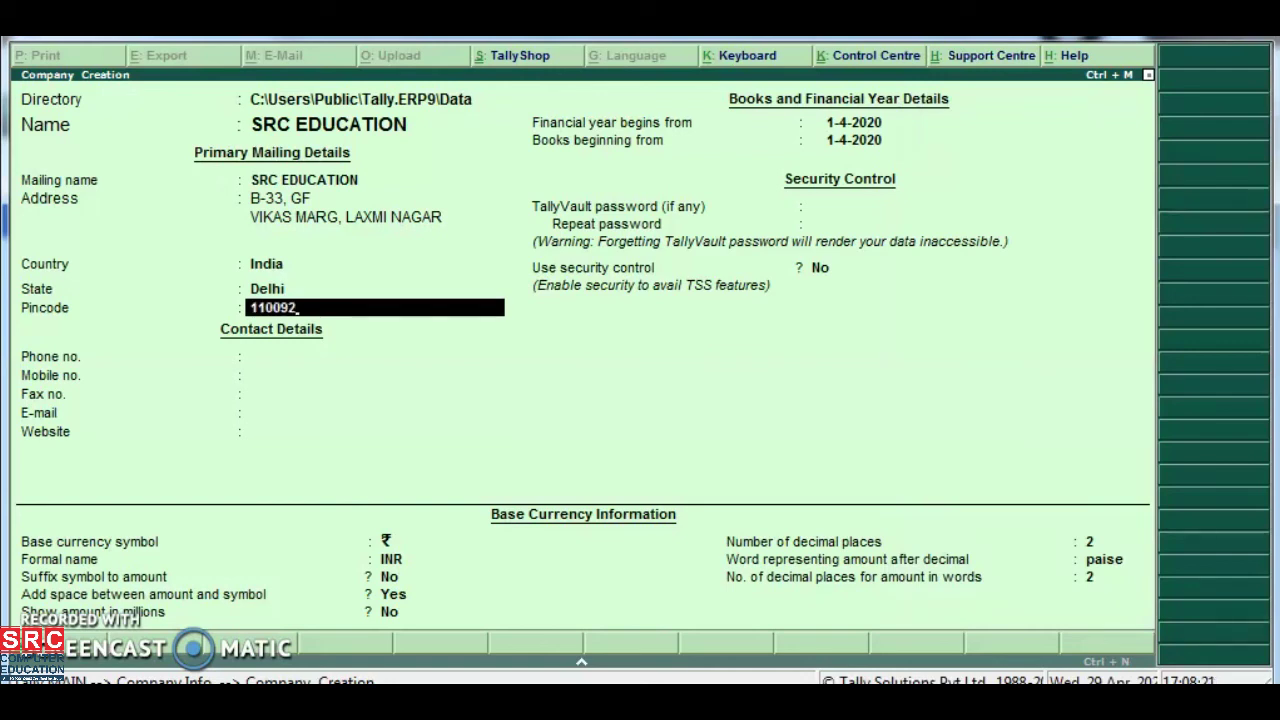
pyautogui.press('Return')
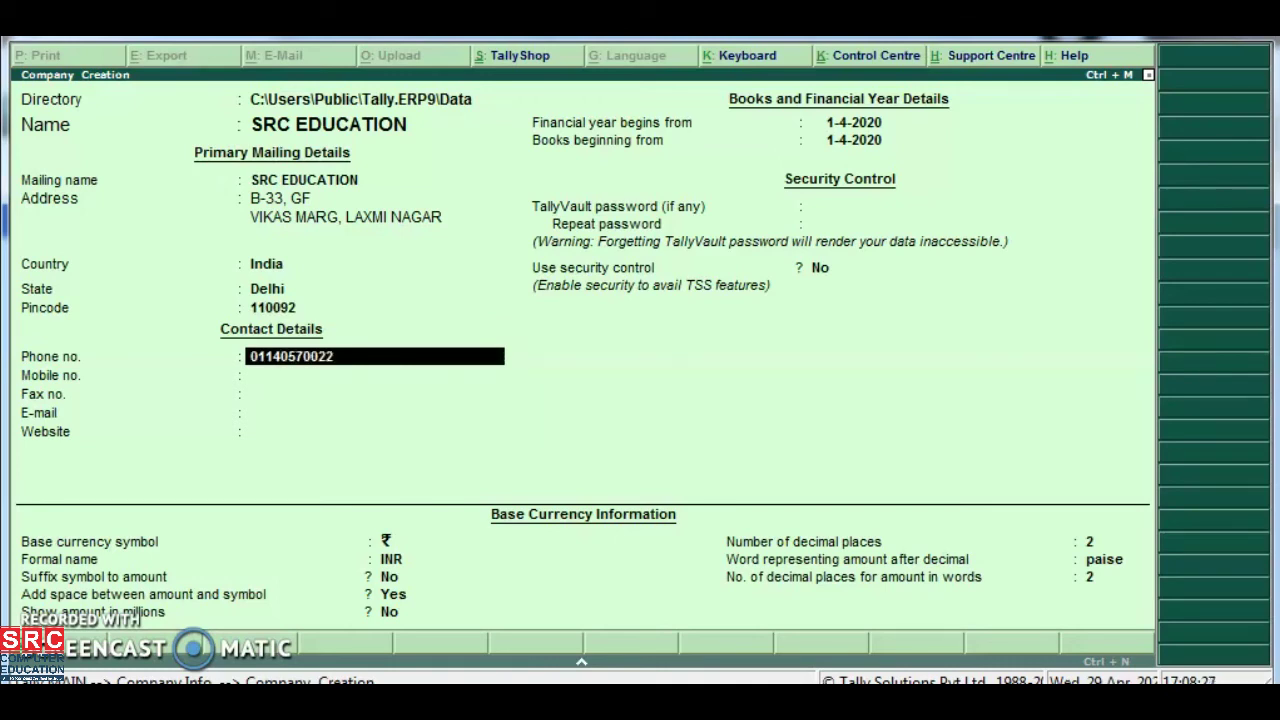
pyautogui.press('Return')
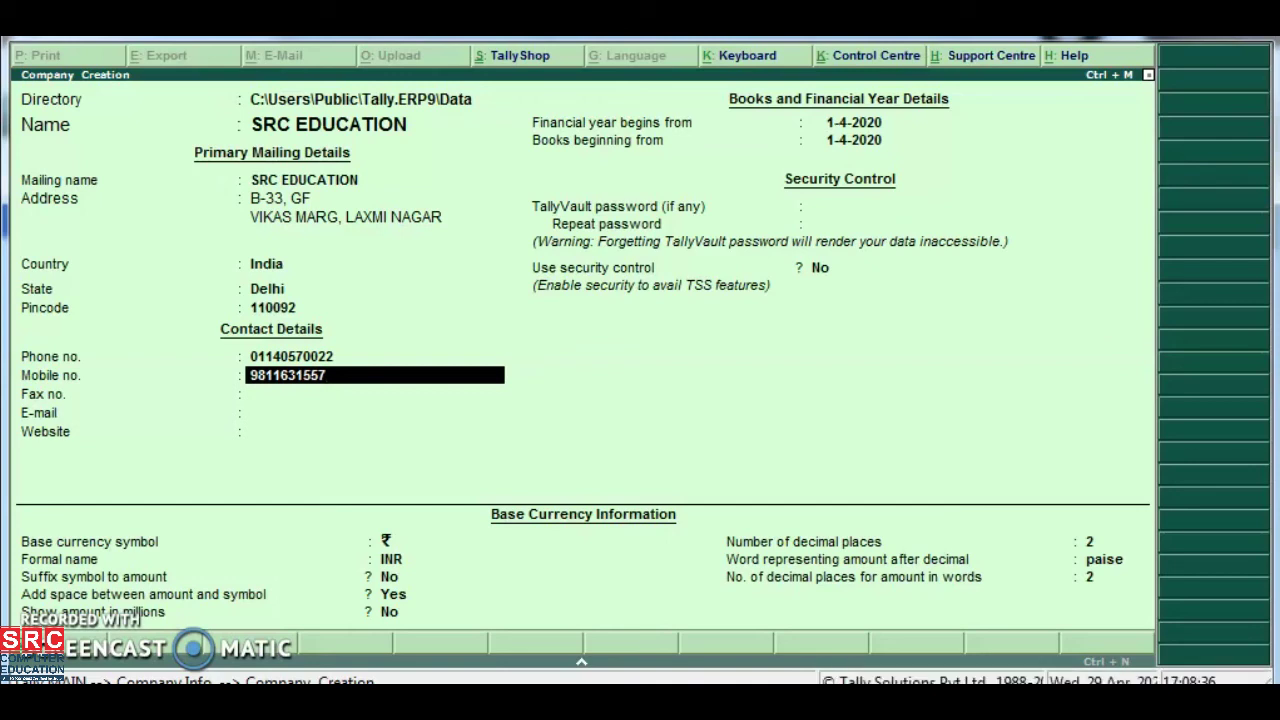
pyautogui.press('Return')
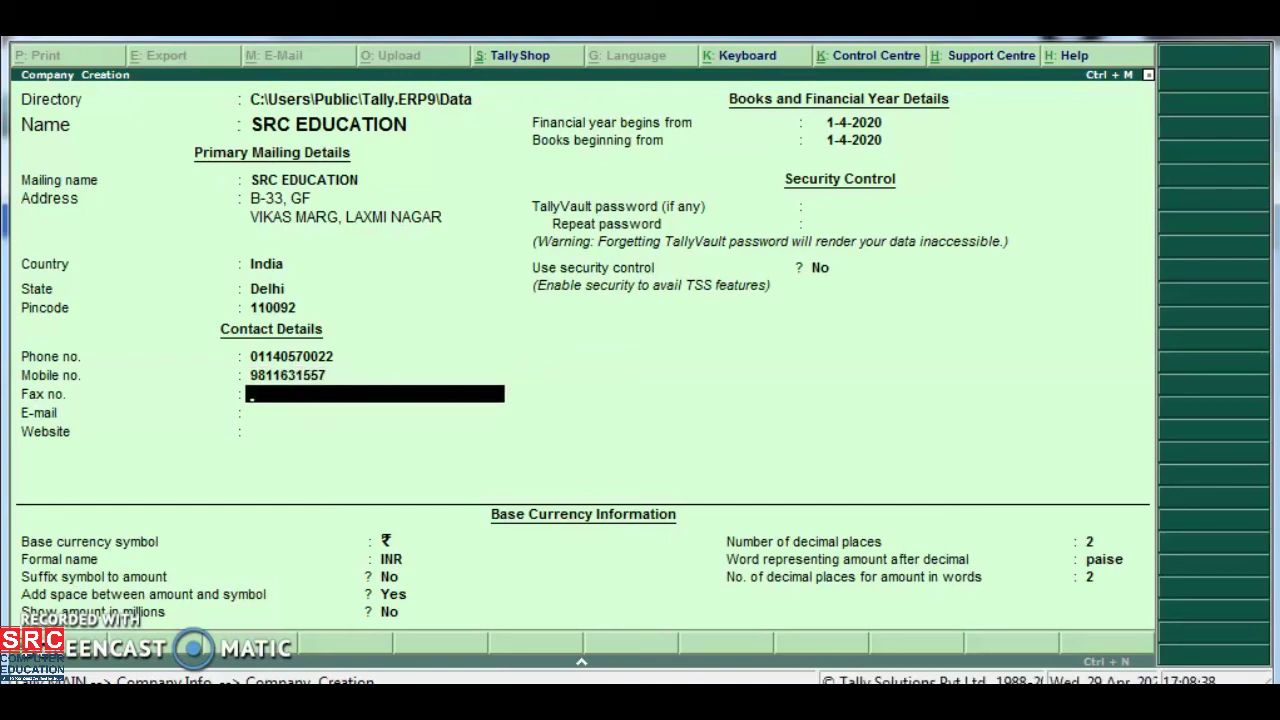
pyautogui.press('Return')
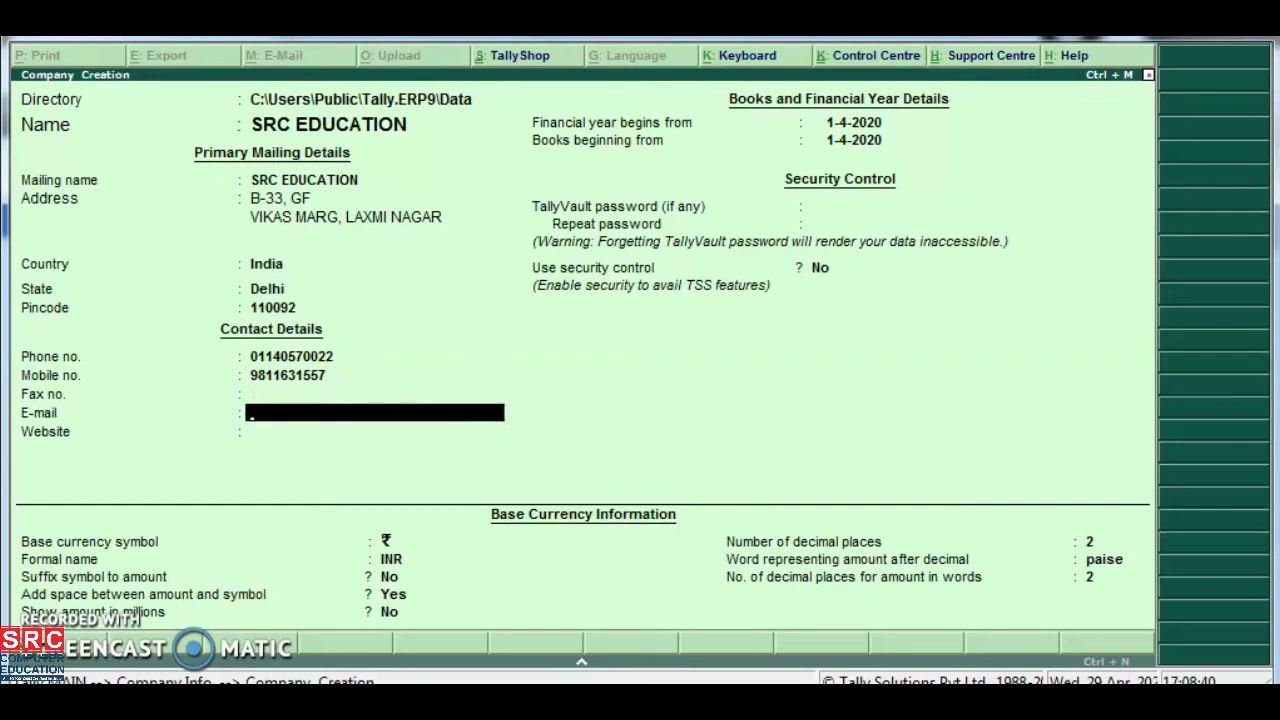
pyautogui.write('MYSRC')
pyautogui.press('BackSpace')
pyautogui.press('BackSpace')
pyautogui.press('BackSpace')
pyautogui.press('BackSpace')
pyautogui.press('BackSpace')
pyautogui.press('capslock')
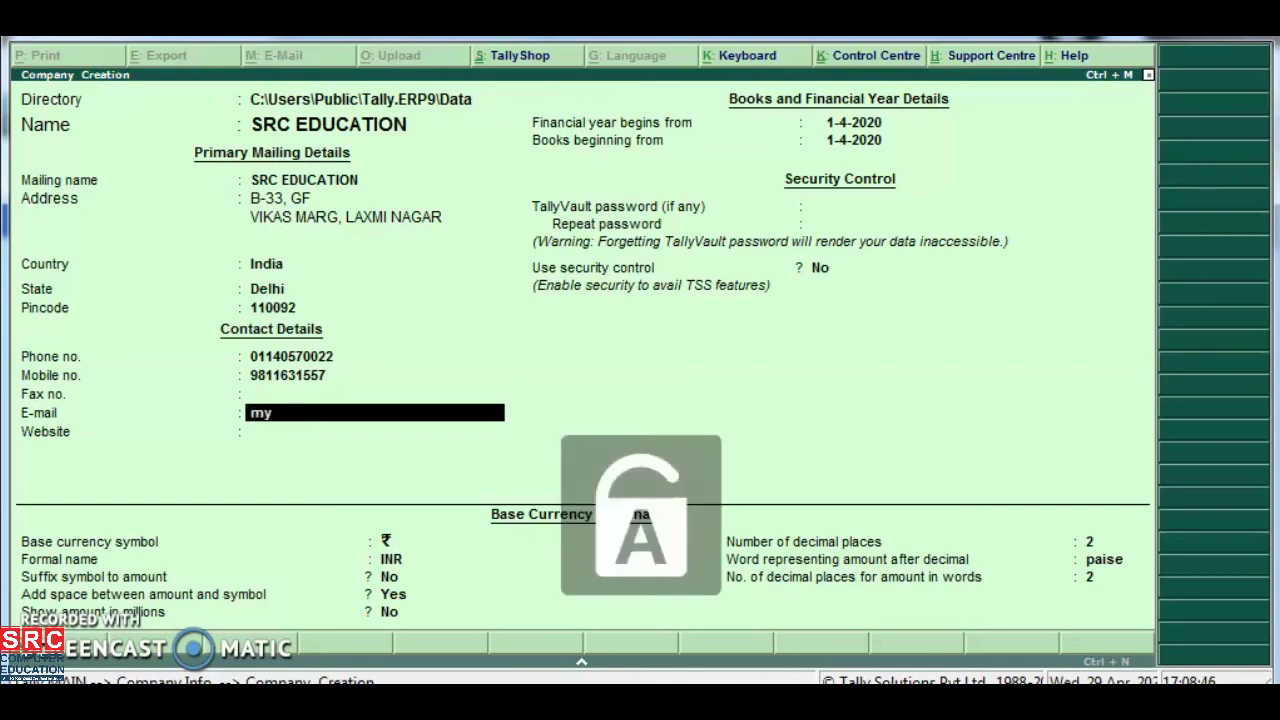
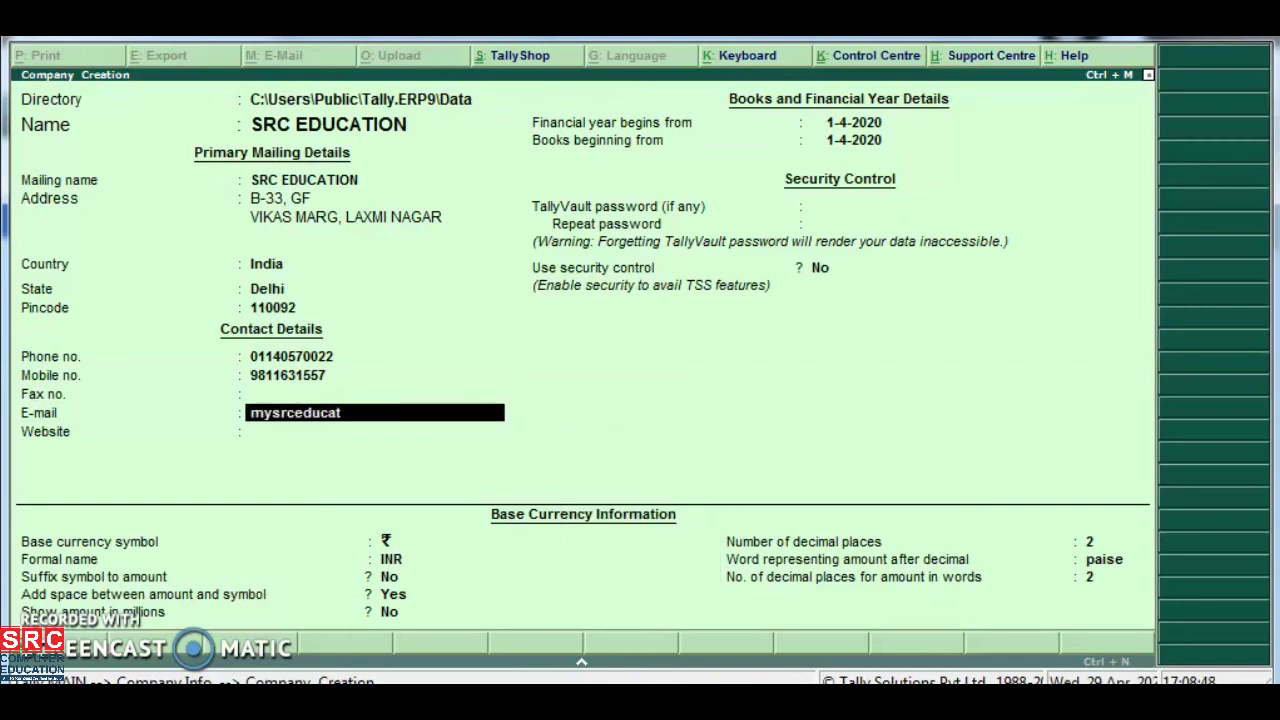
pyautogui.press('Return')
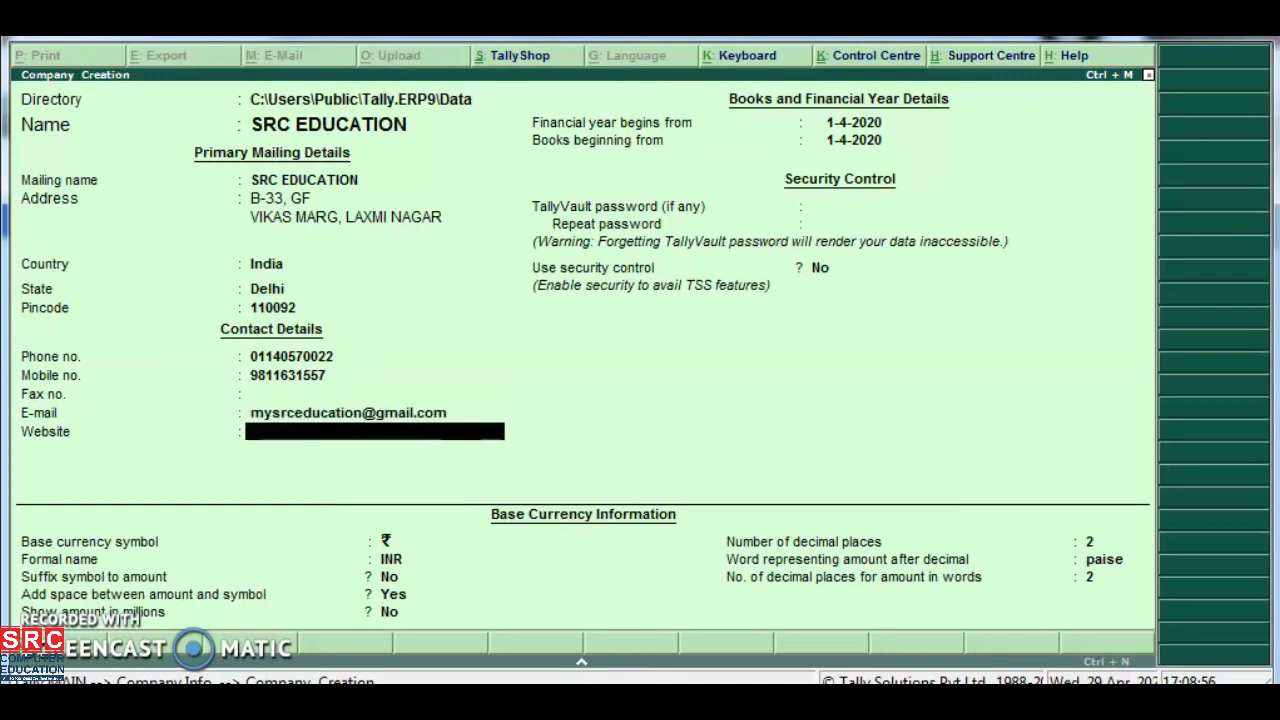
pyautogui.write('www.srceduca')
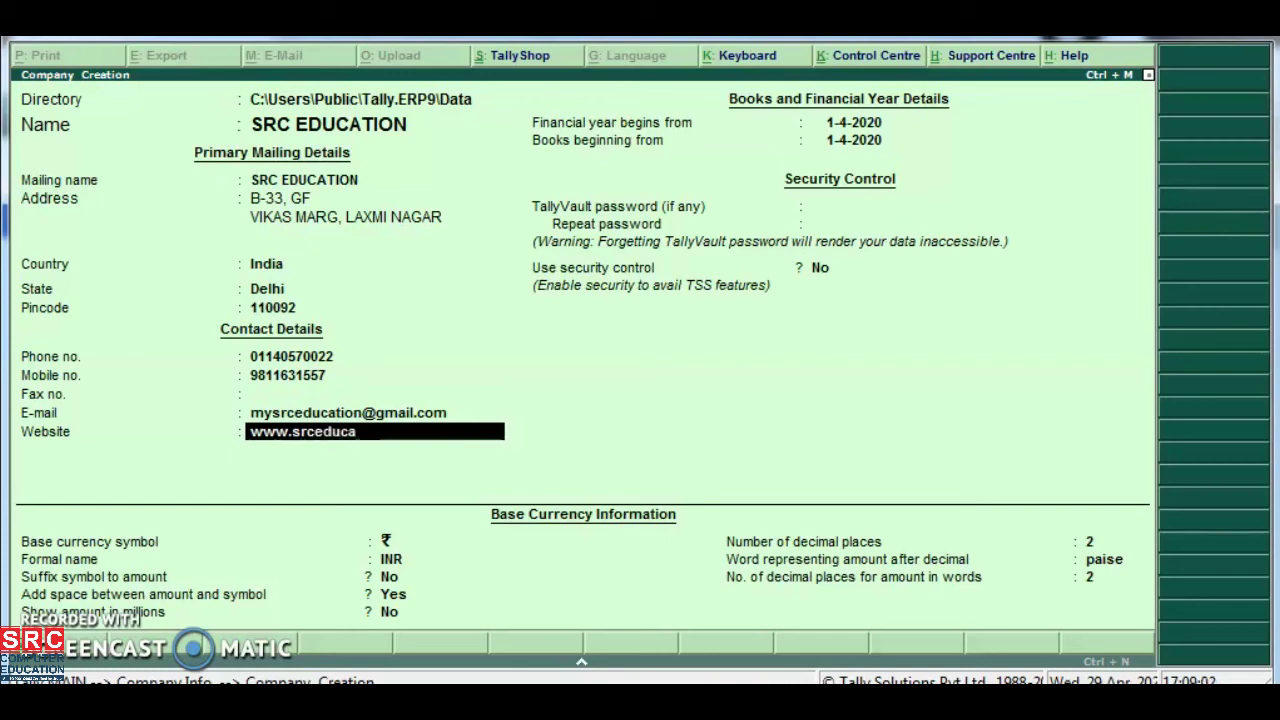
pyautogui.write('tion.in')
pyautogui.press('Return')
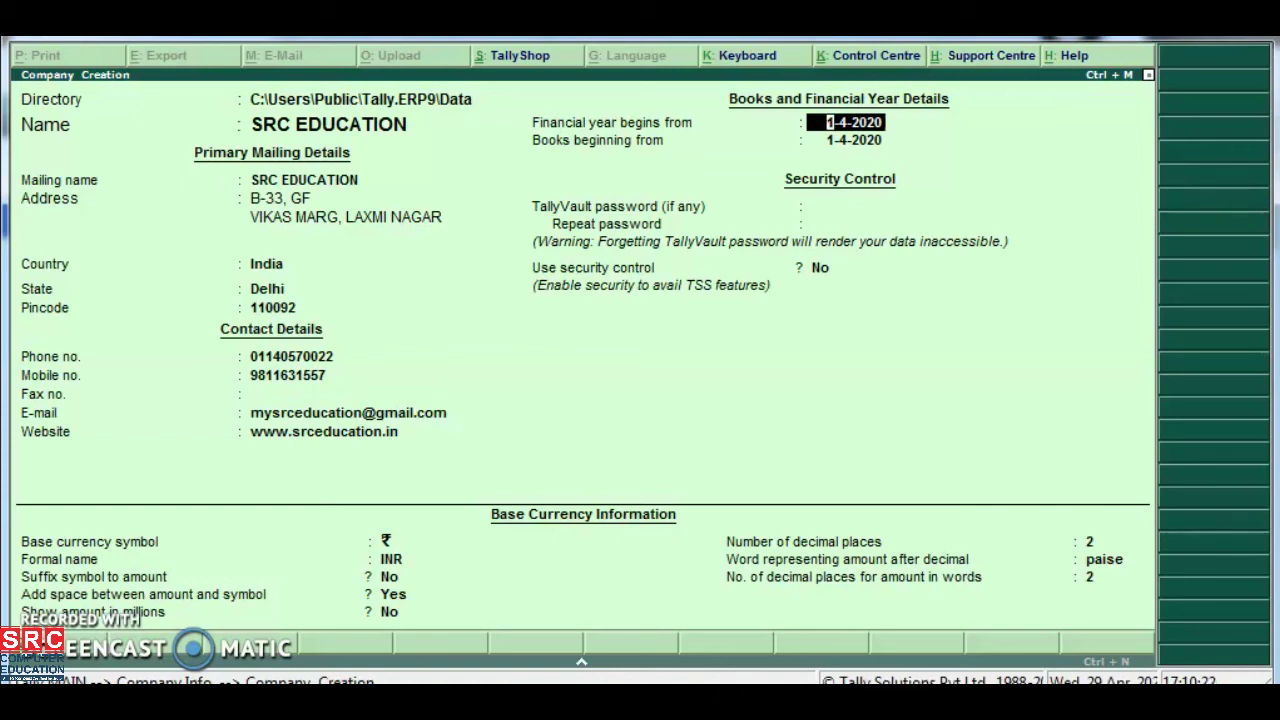
# Accept the default 1-4-2020 start dates for the financial year and the books
pyautogui.press('Return')
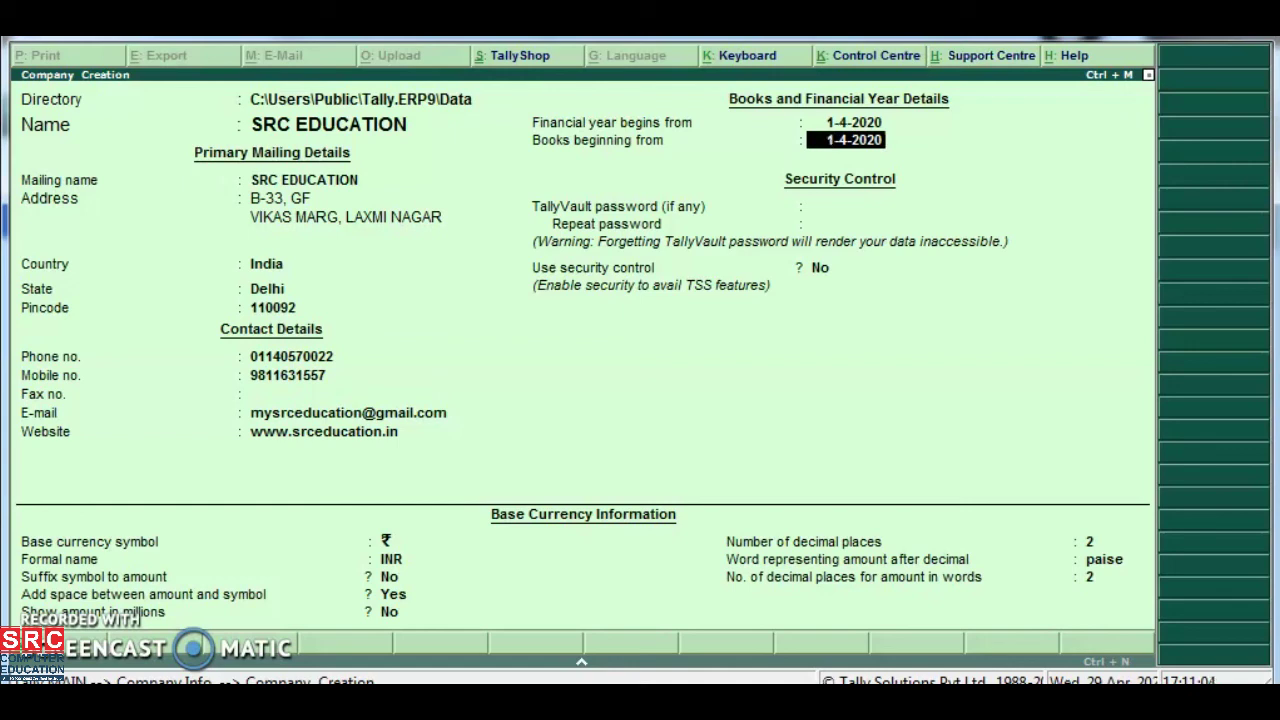
pyautogui.press('Return')
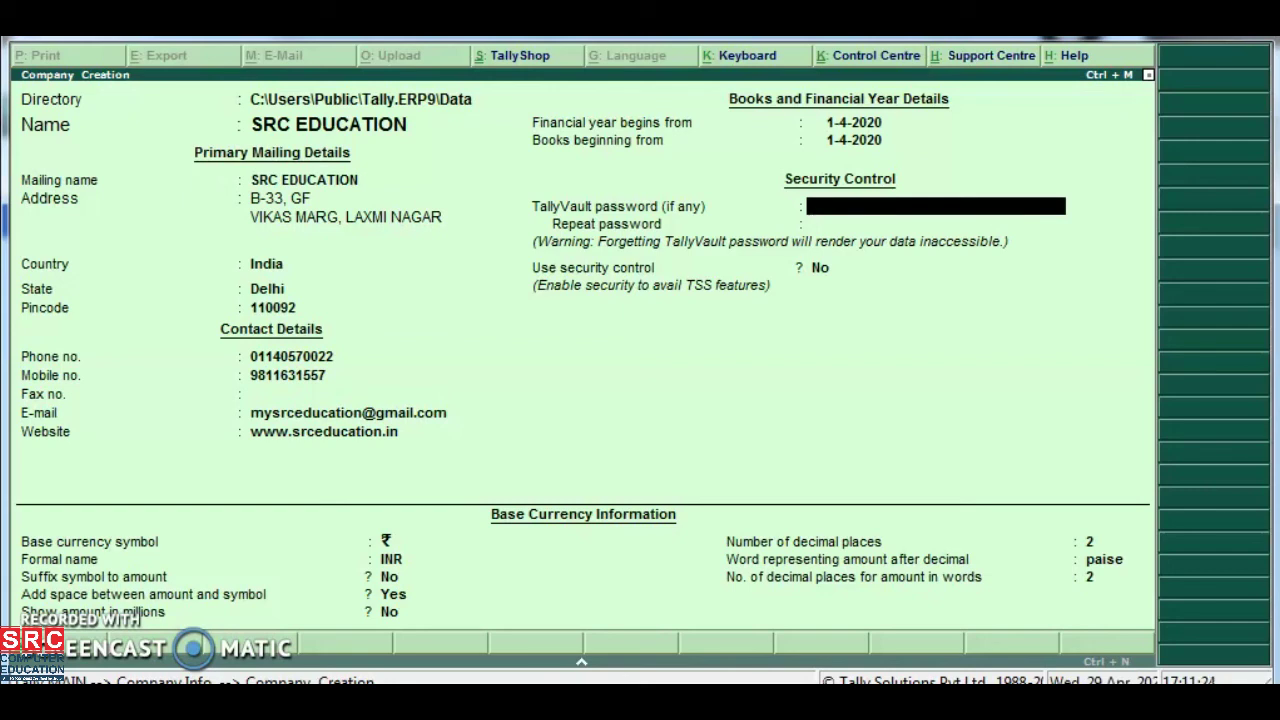
# Skip TallyVault, enable security control, and enter an administrator user name and confirmed password
pyautogui.press('Return')
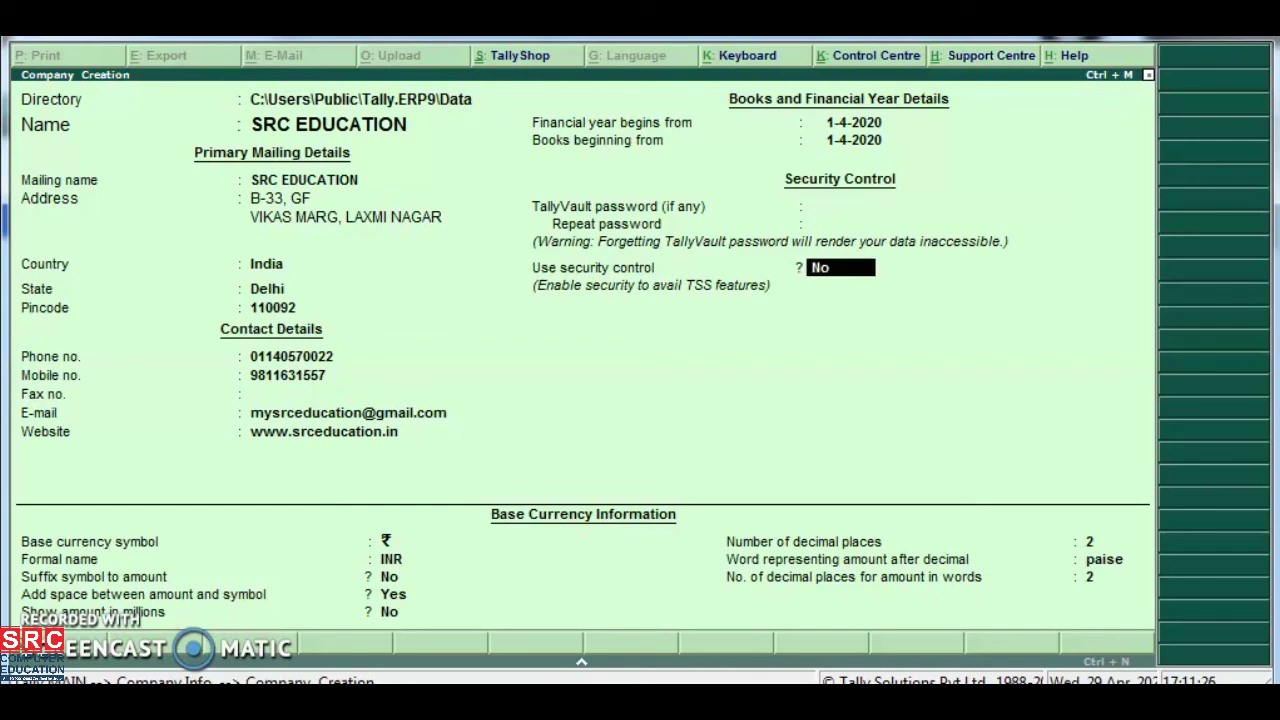
pyautogui.write('y')
pyautogui.press('Return')
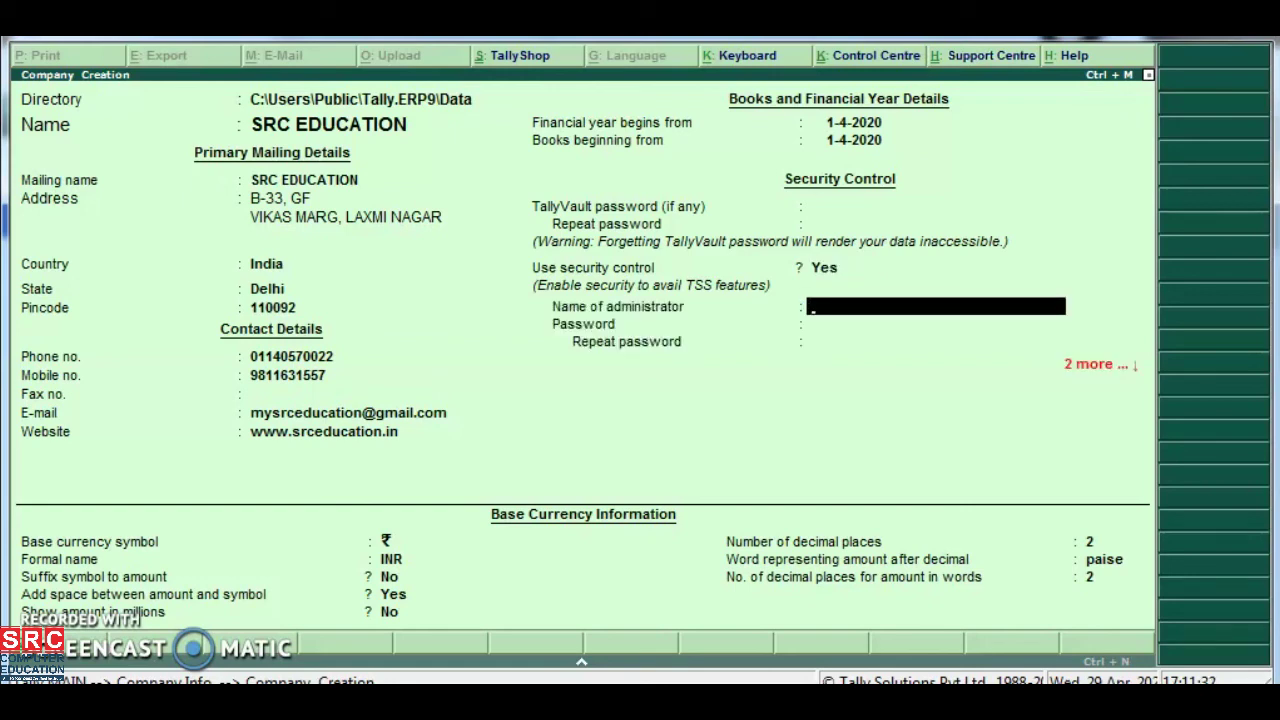
pyautogui.write('src')
pyautogui.press('Return')
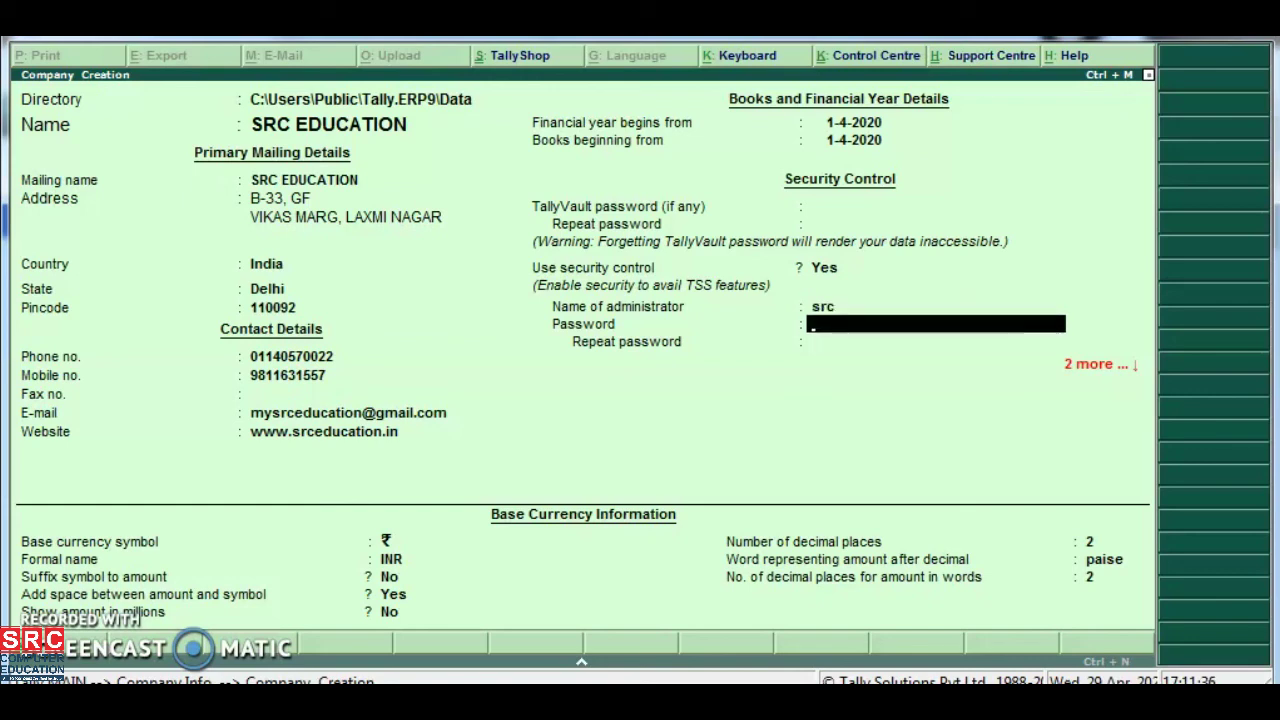
pyautogui.write('*****')
pyautogui.press('Return')
pyautogui.write('*****')
pyautogui.press('Return')
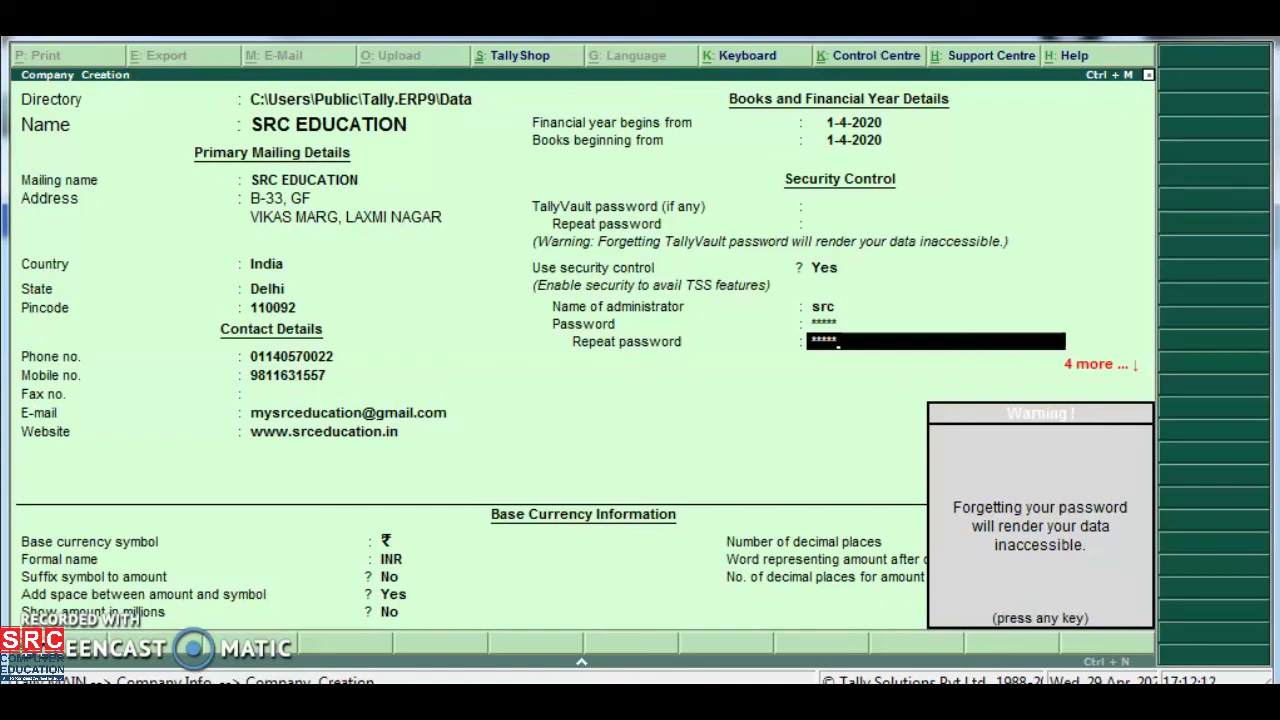
# Dismiss the password warning, accept the remaining defaults, and save SRC EDUCATION
pyautogui.press('Return')
pyautogui.press('Return')
pyautogui.press('Return')
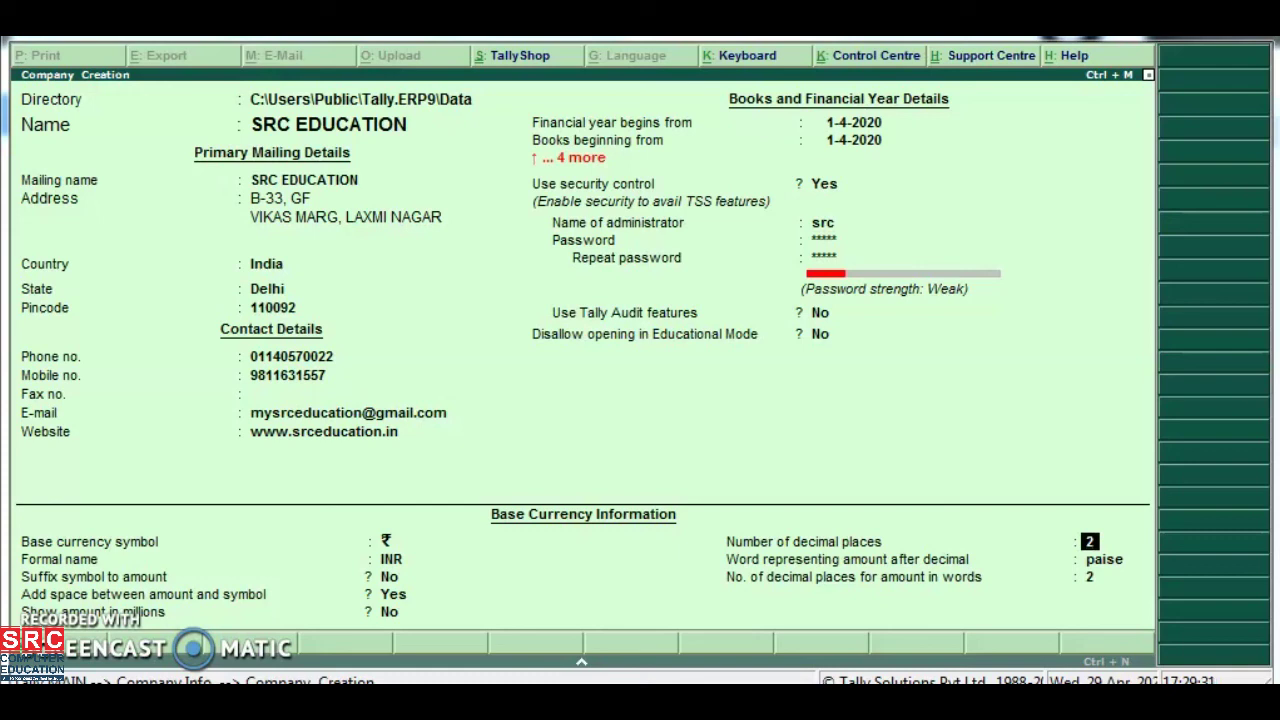
pyautogui.press('Return')
pyautogui.press('Return')
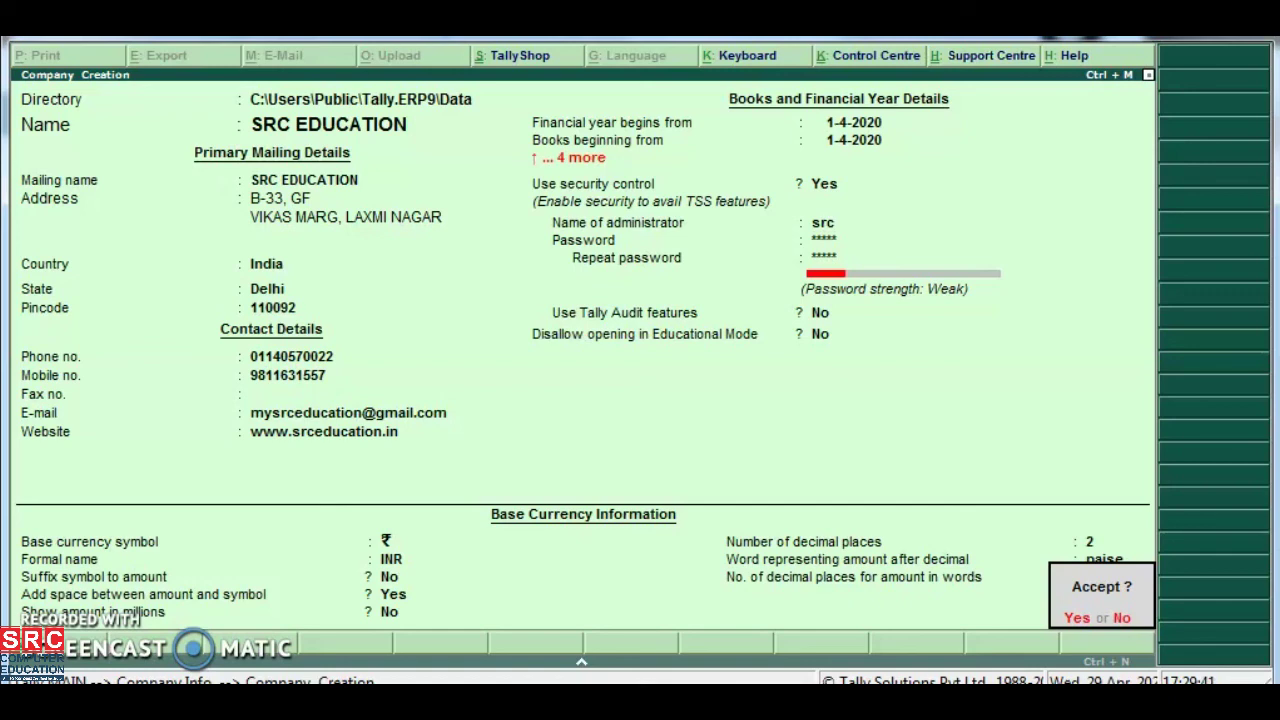
pyautogui.press('Return')
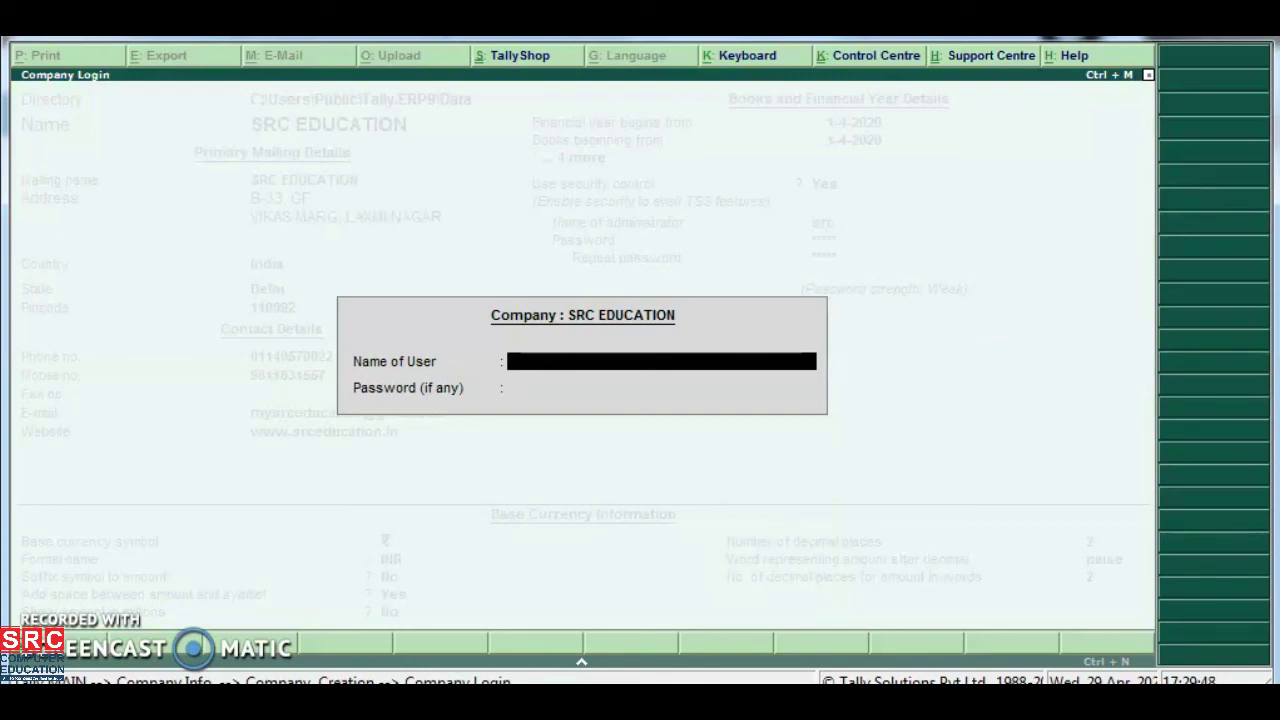
# Log in with the administrator user name and password, then expand the calculator pane
pyautogui.write('src')
pyautogui.press('Return')
pyautogui.write('*****')
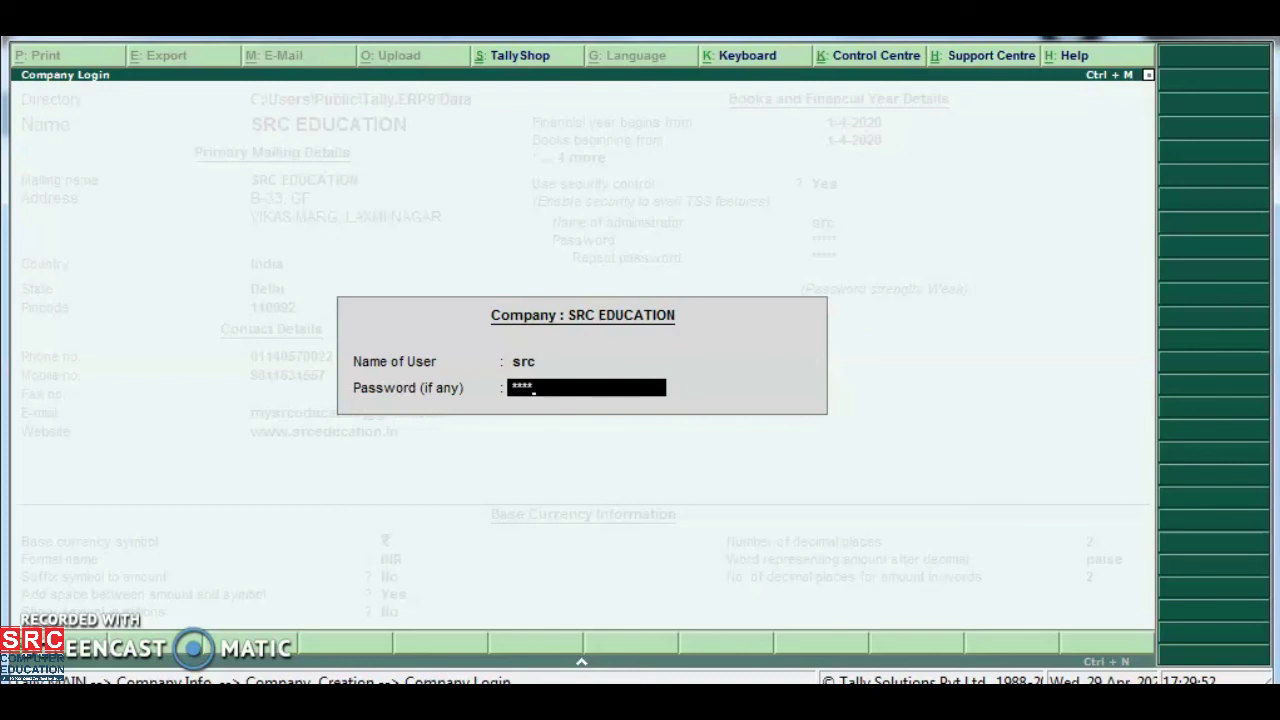
pyautogui.press('Return')
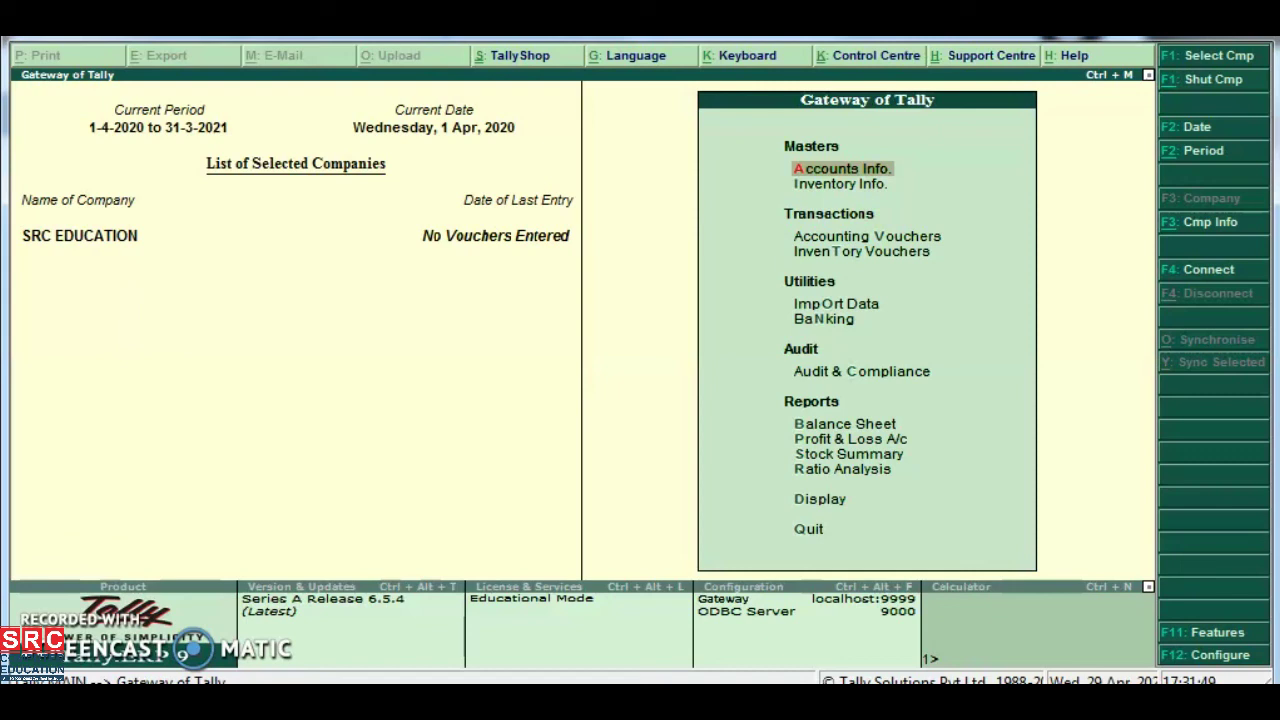
pyautogui.hotkey('ctrl', 'n')
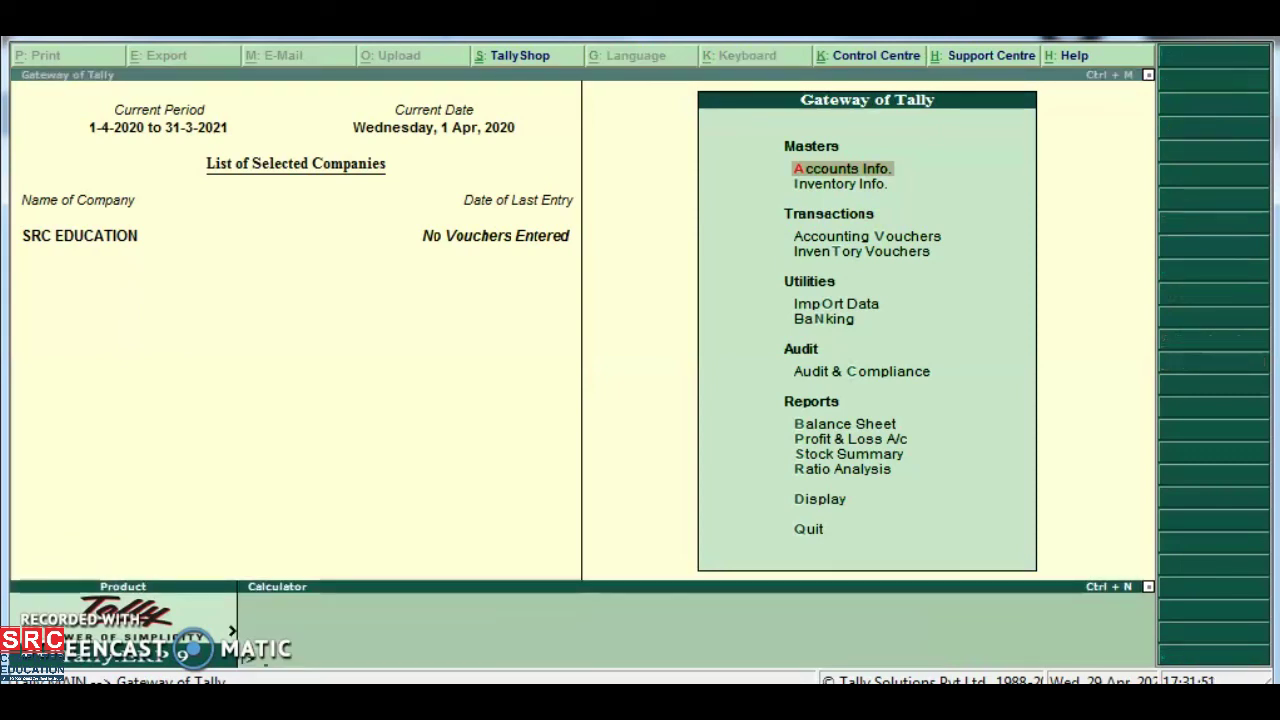